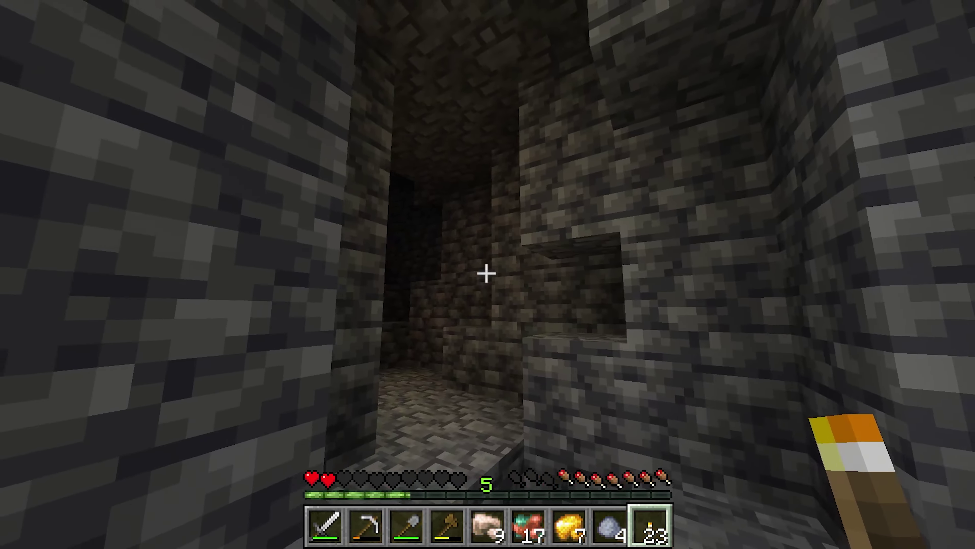
- Equip the pickaxe, mine through the stone, and walk to the tunnel's end wall
key(2)
drag(486, 273, 486, 274)
key(w)
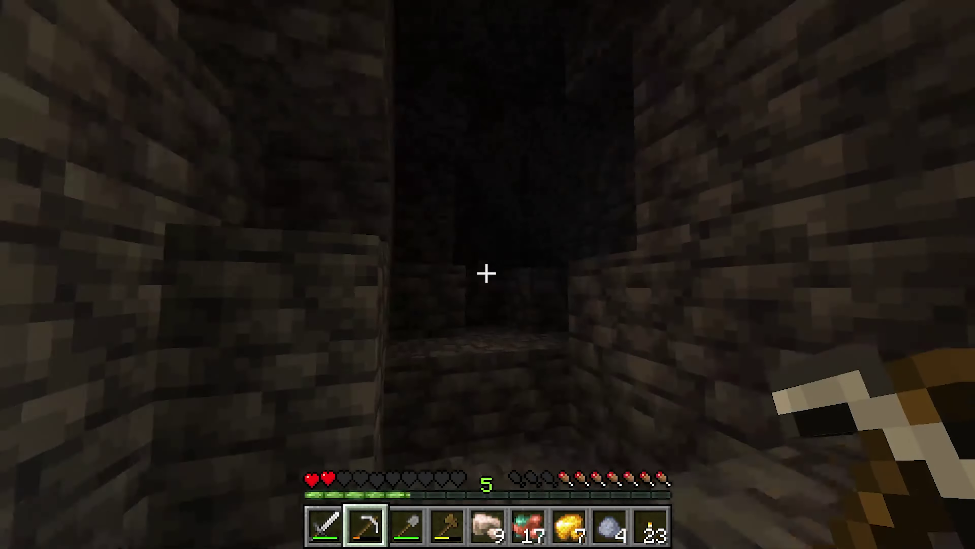
key(w)
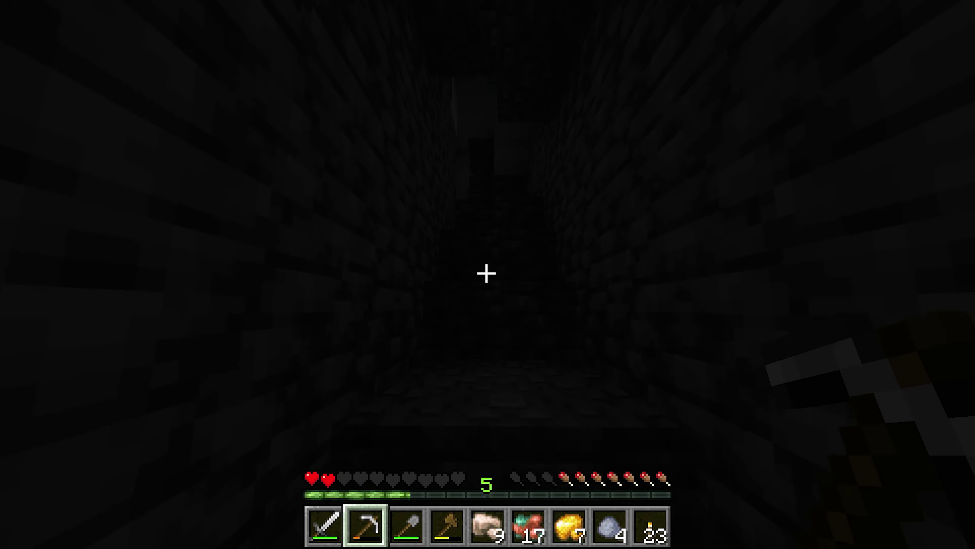
key(w)
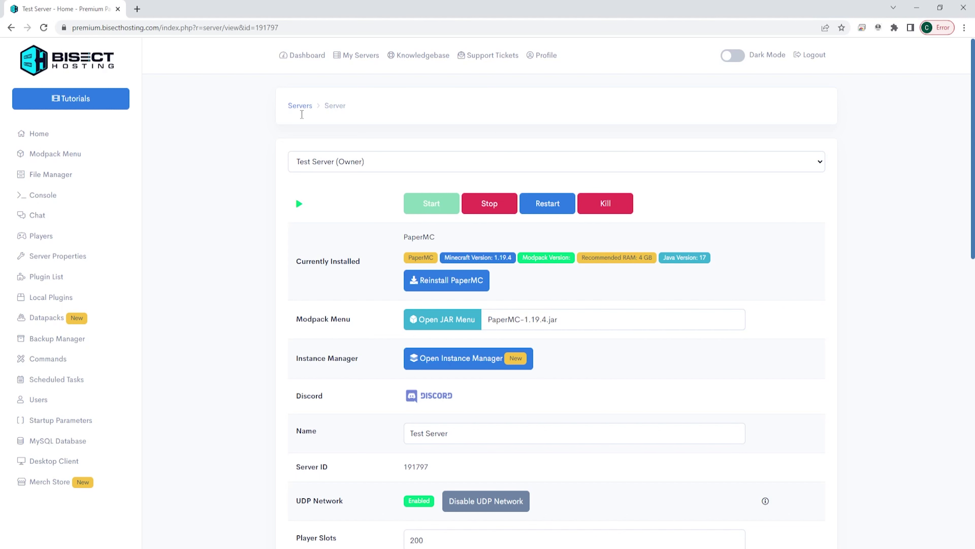
- Stop the server and replace the PaperMC JAR with Quilt for Minecraft 1.19.4
click(490, 209)
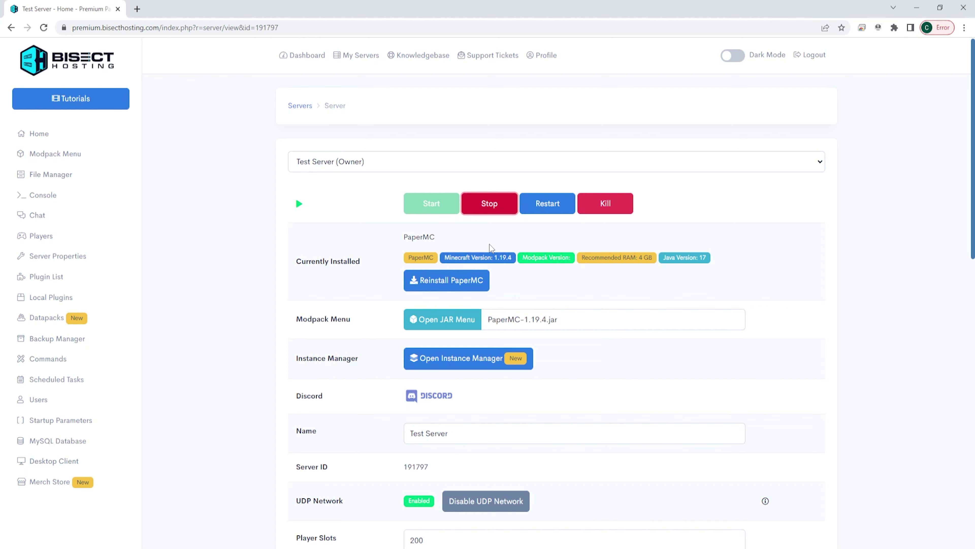
click(450, 322)
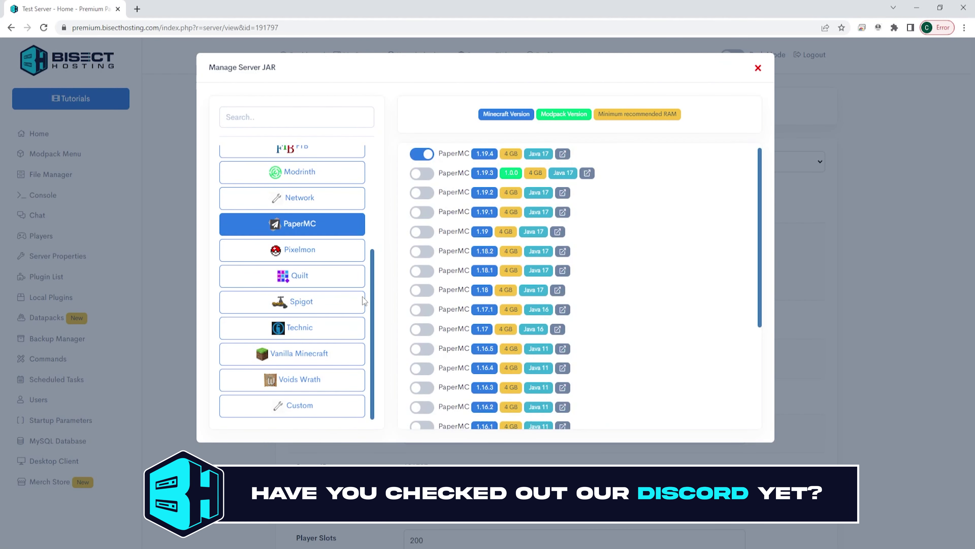
click(318, 286)
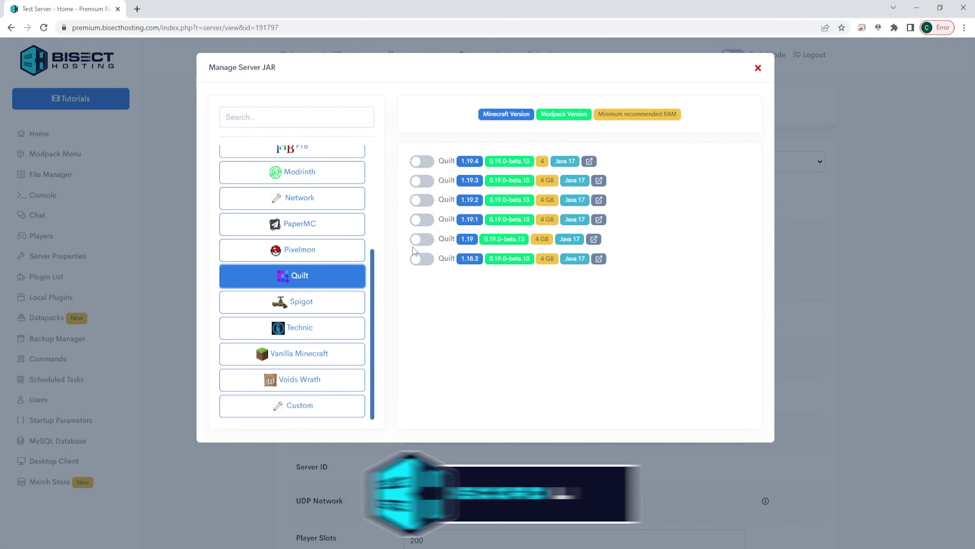
click(421, 162)
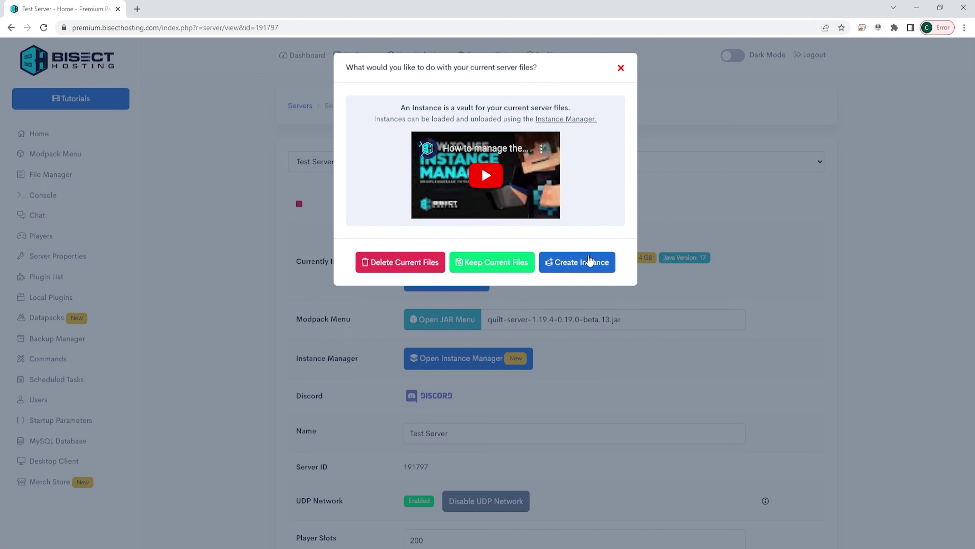
- Choose Delete Current Files and confirm, so Quilt 1.19.4 installs on a clean server
click(404, 263)
click(525, 310)
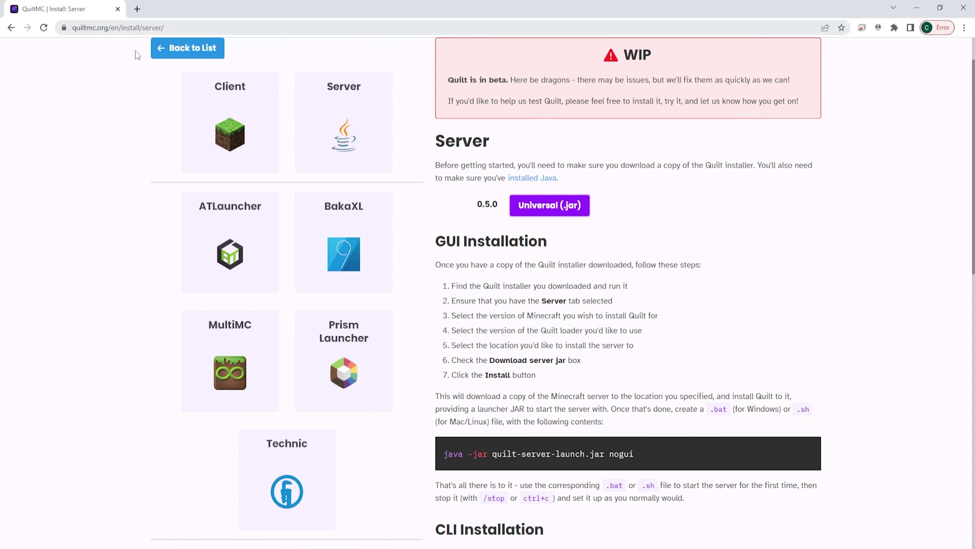
- Download the Universal (.jar) Quilt installer version 0.5.0 from quiltmc.org
scroll(353, 139, up, 1)
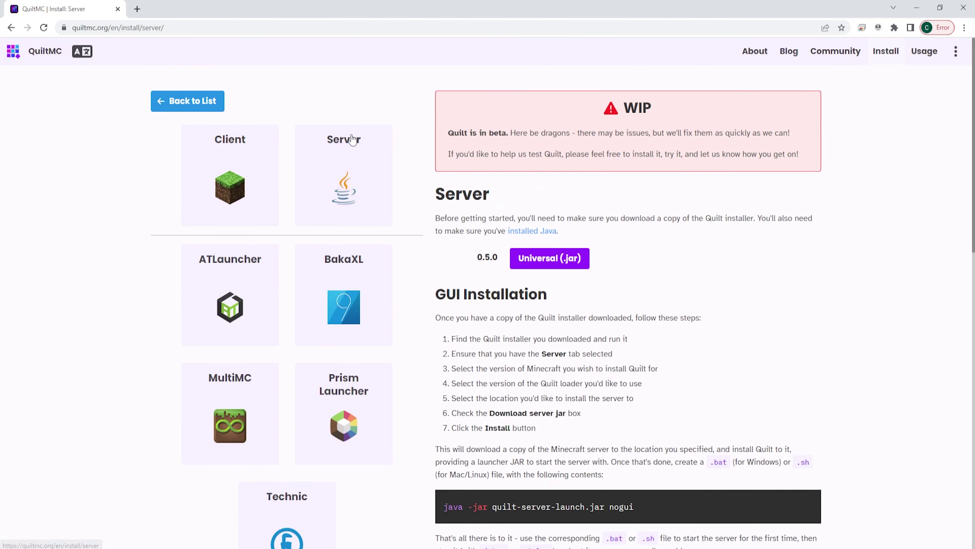
click(561, 260)
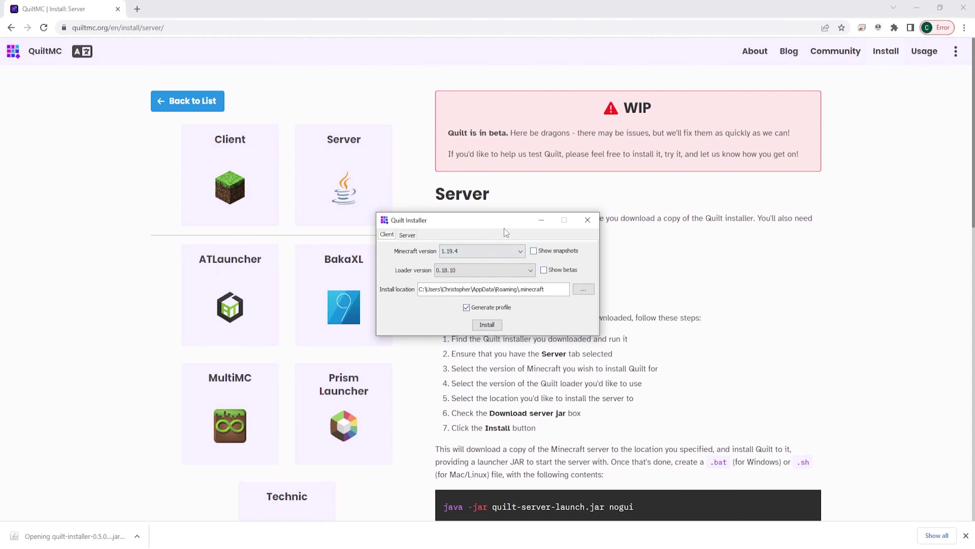
- Choose a Minecraft 1.19.4 server install with the Desktop's Quilt folder as install location
click(413, 236)
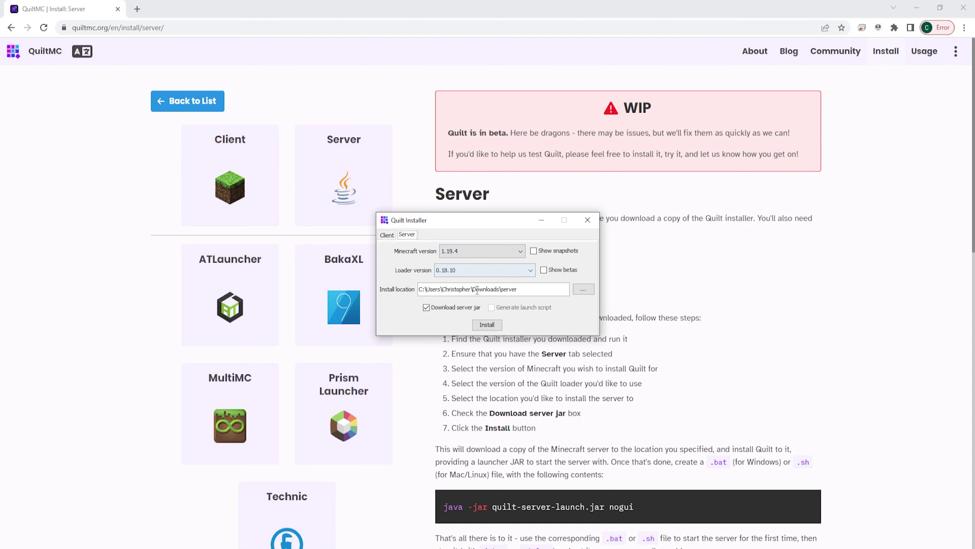
click(588, 291)
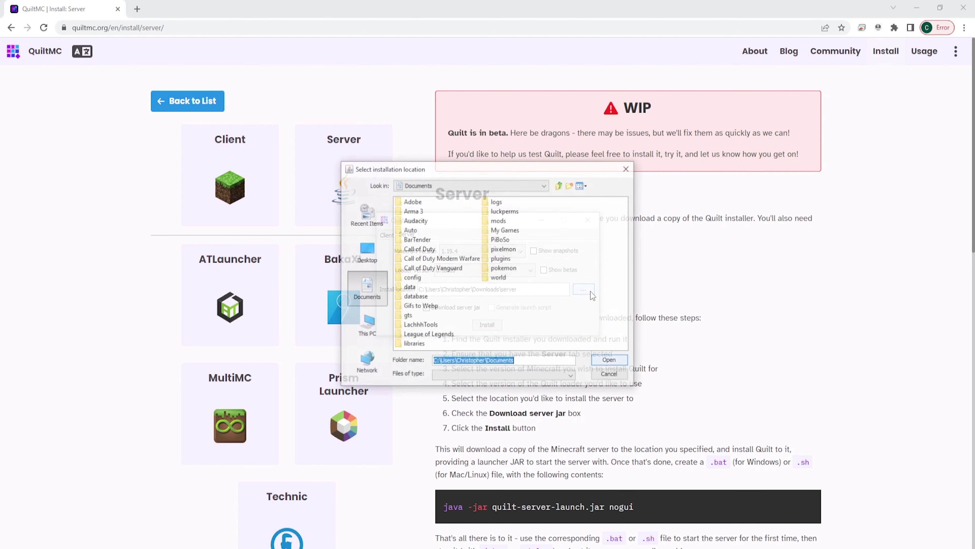
click(366, 251)
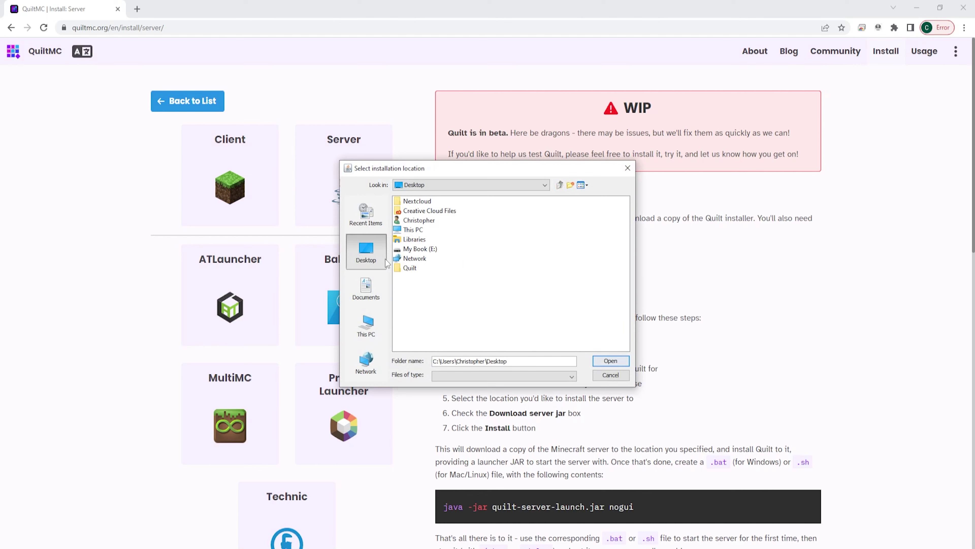
double_click(408, 268)
click(613, 361)
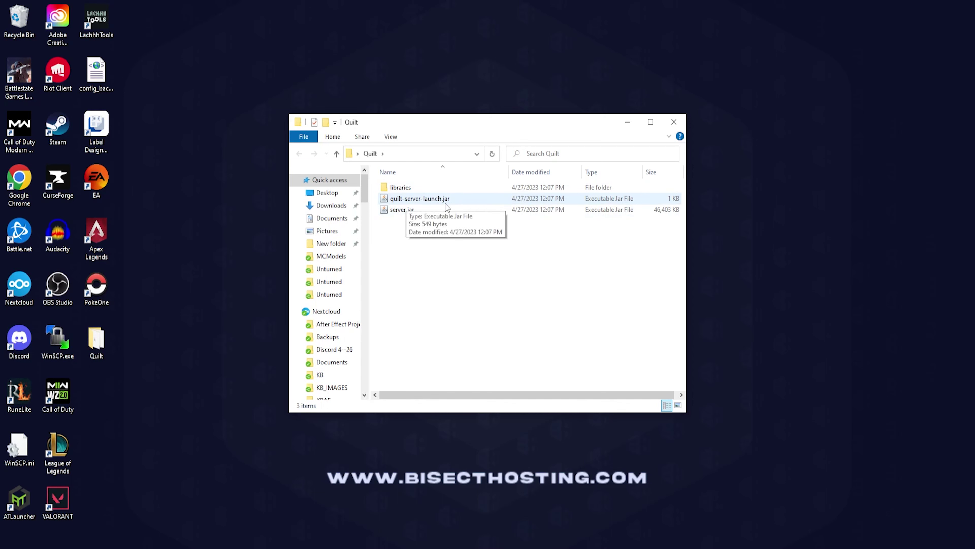
- Rename quilt-server-launch.jar to customjava17.jar, fixing the mistyped names along the way
click(419, 201)
right_click(419, 201)
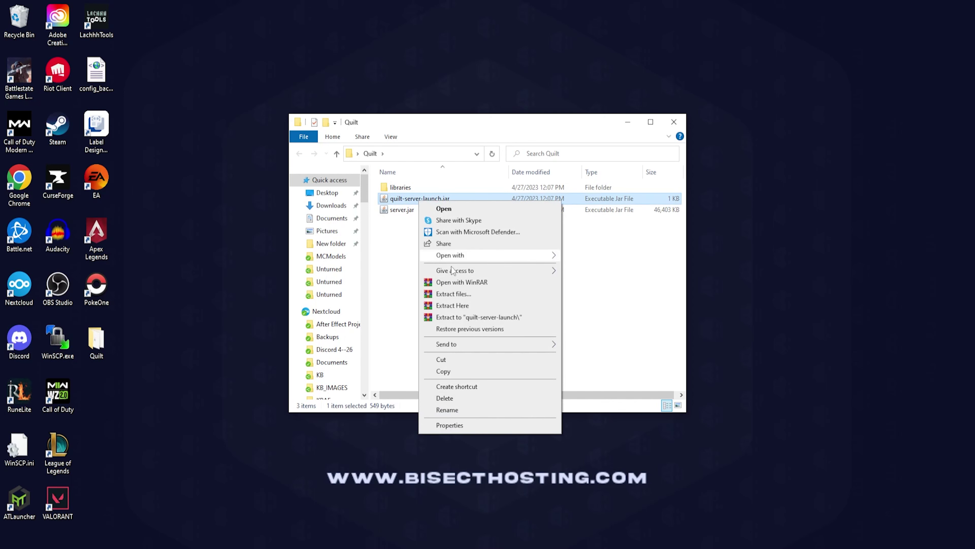
click(460, 411)
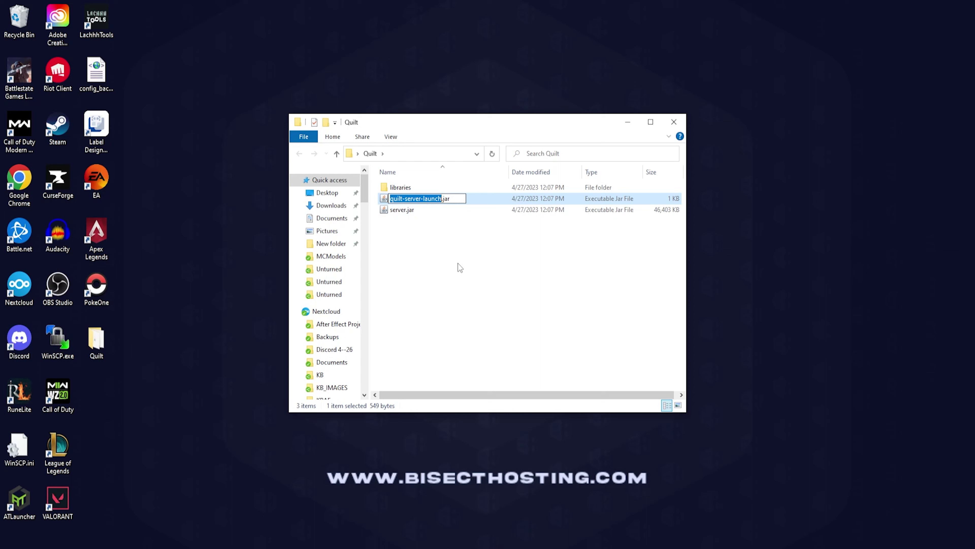
text(Custo)
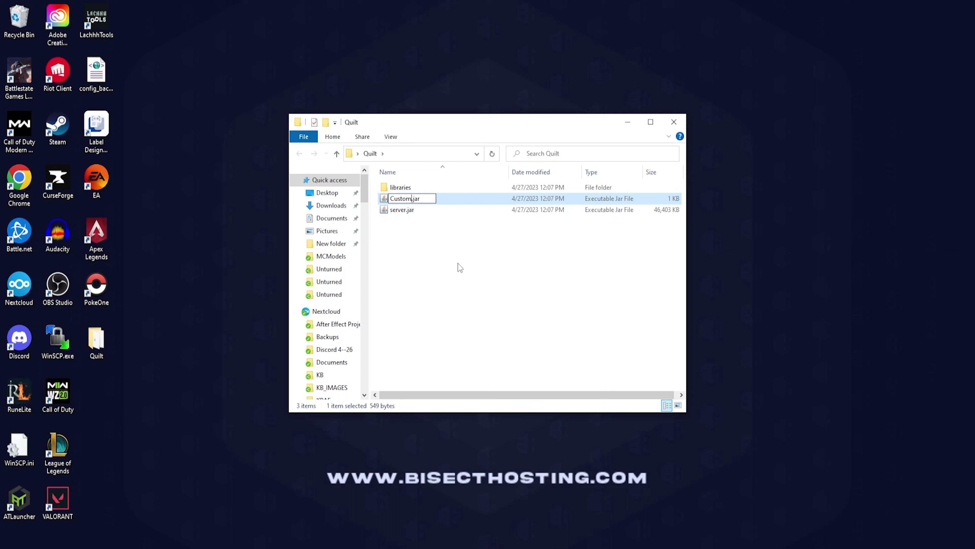
text(m)
key(BackSpace)
key(BackSpace)
key(BackSpace)
key(BackSpace)
key(BackSpace)
key(BackSpace)
text(customjava16)
key(BackSpace)
text(7)
- Commit the customjava17.jar name, then zip libraries and both jars into customjava17.zip
click(445, 273)
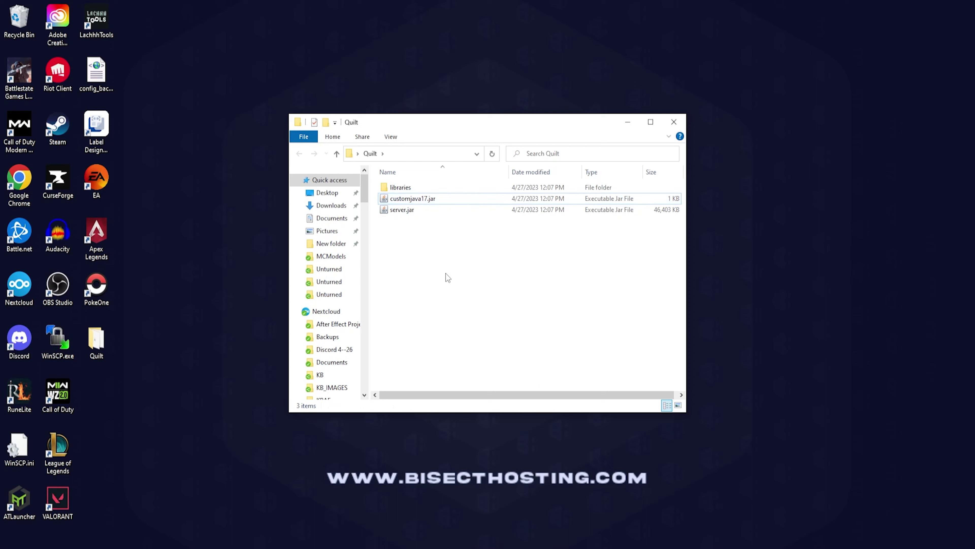
drag(469, 269, 418, 199)
right_click(418, 199)
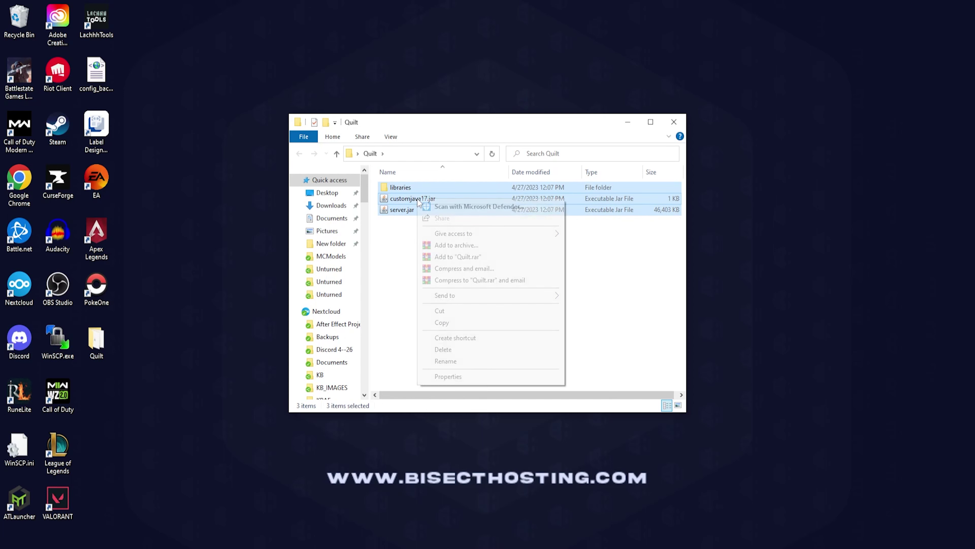
mouse_move(463, 293)
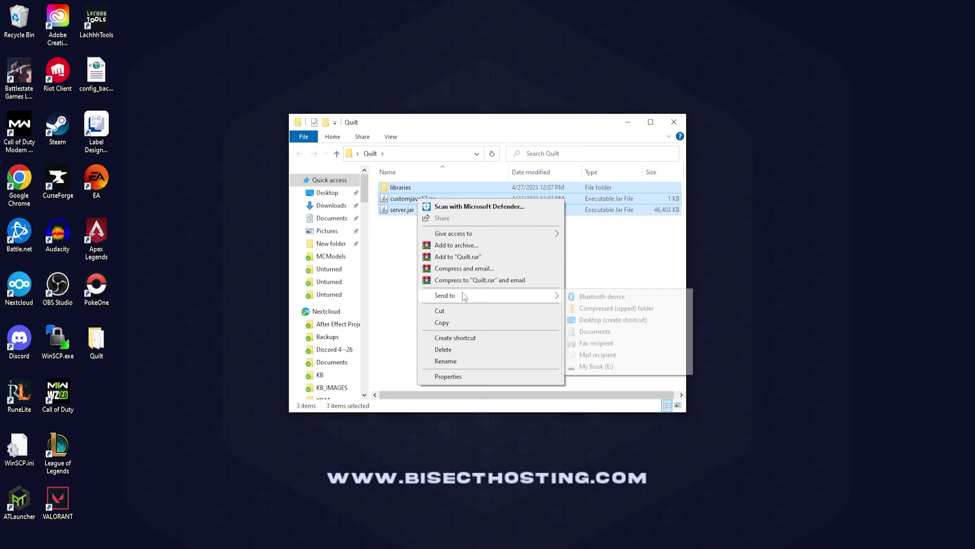
click(607, 310)
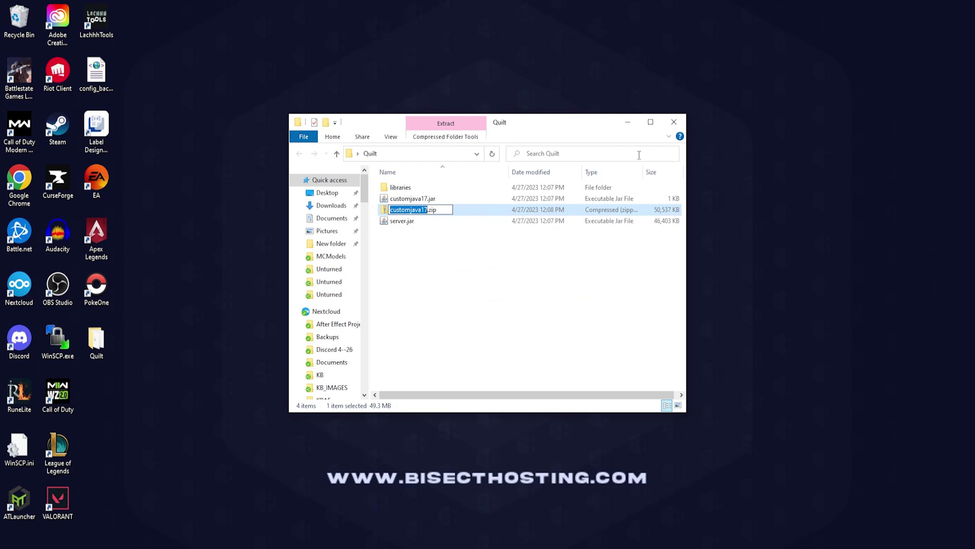
click(629, 123)
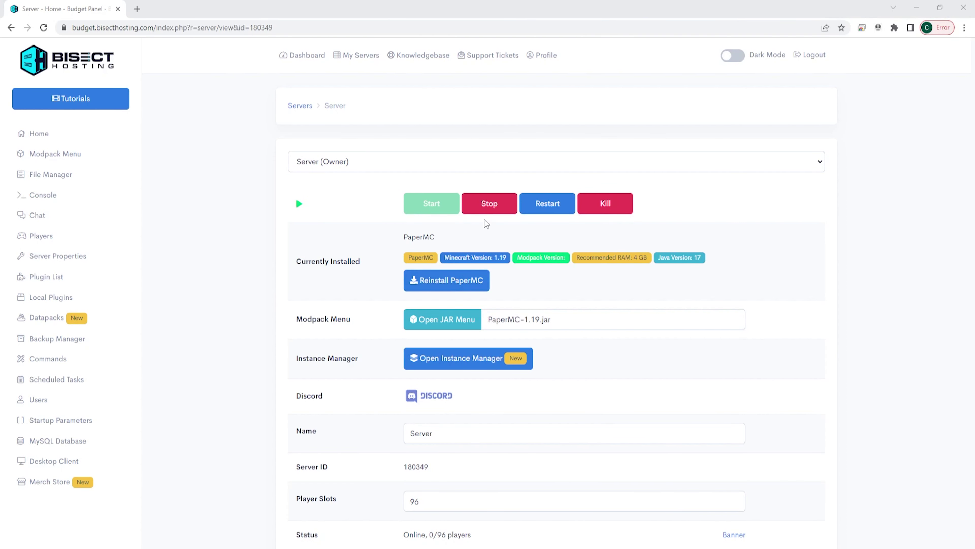
- Stop the server, pick Custom Java 17 from the Custom JARs, and delete current files
click(493, 205)
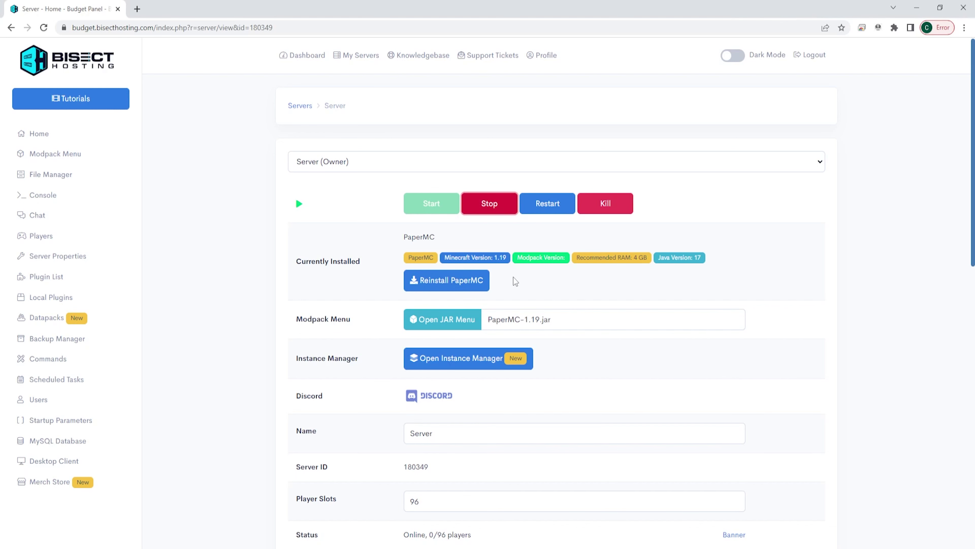
click(476, 320)
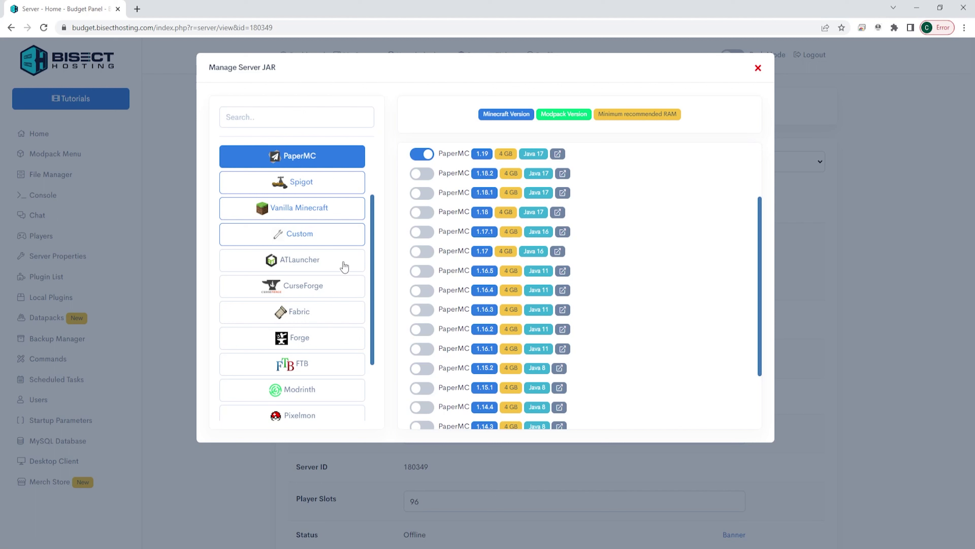
click(307, 240)
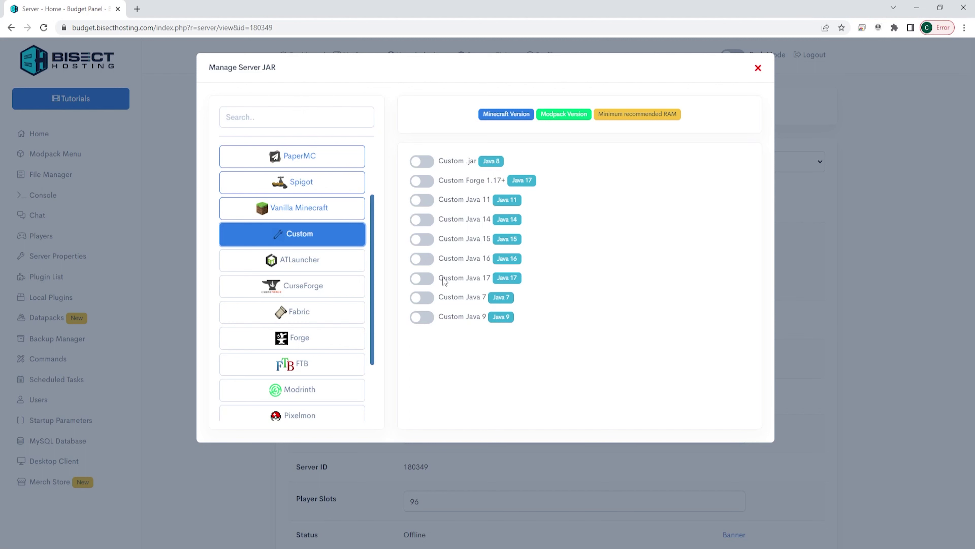
click(427, 280)
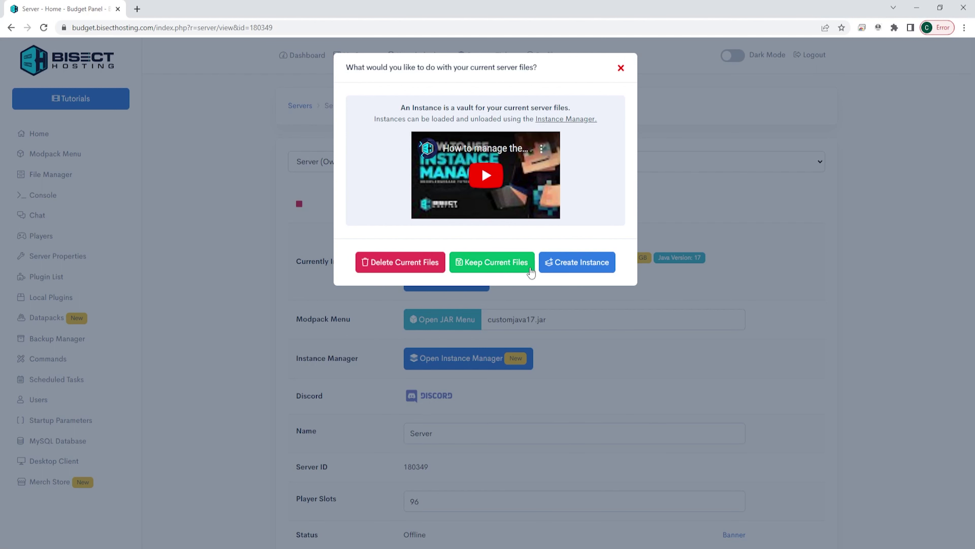
click(401, 265)
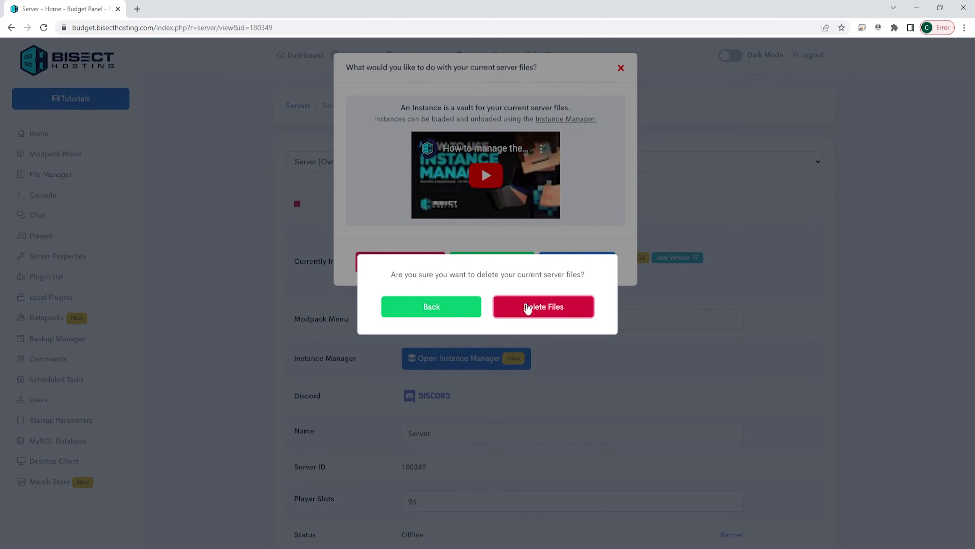
click(529, 307)
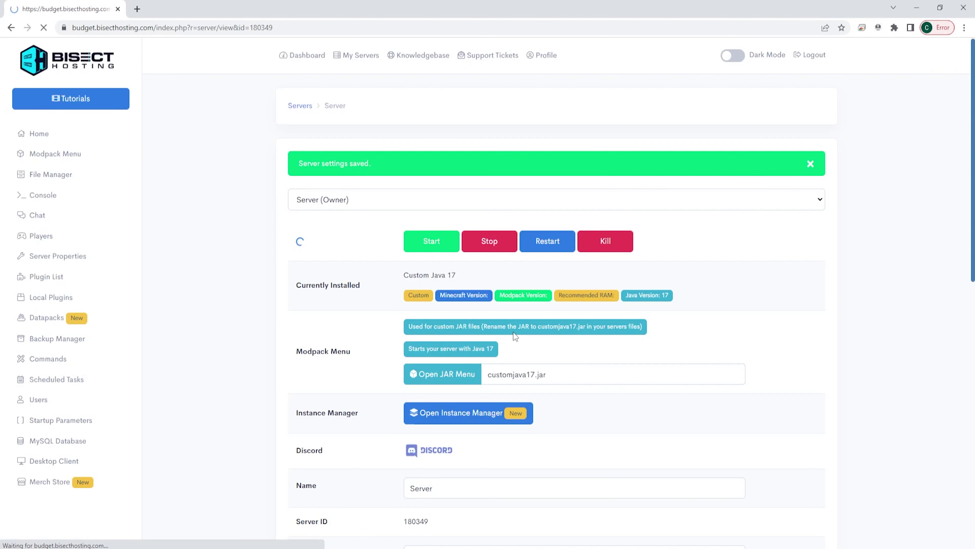
- Upload customjava17.zip (51.7 MB) from Explorer into the server's root via File Manager
click(76, 183)
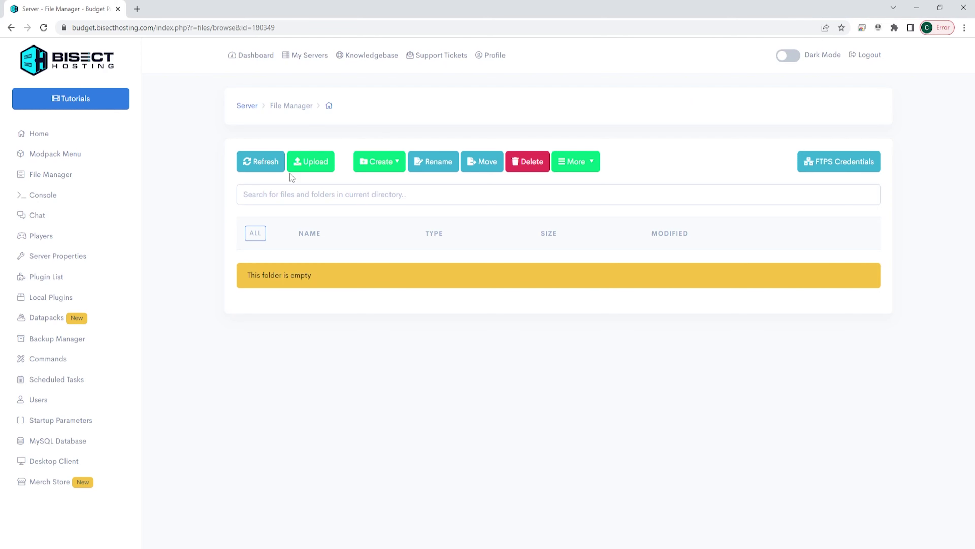
click(316, 164)
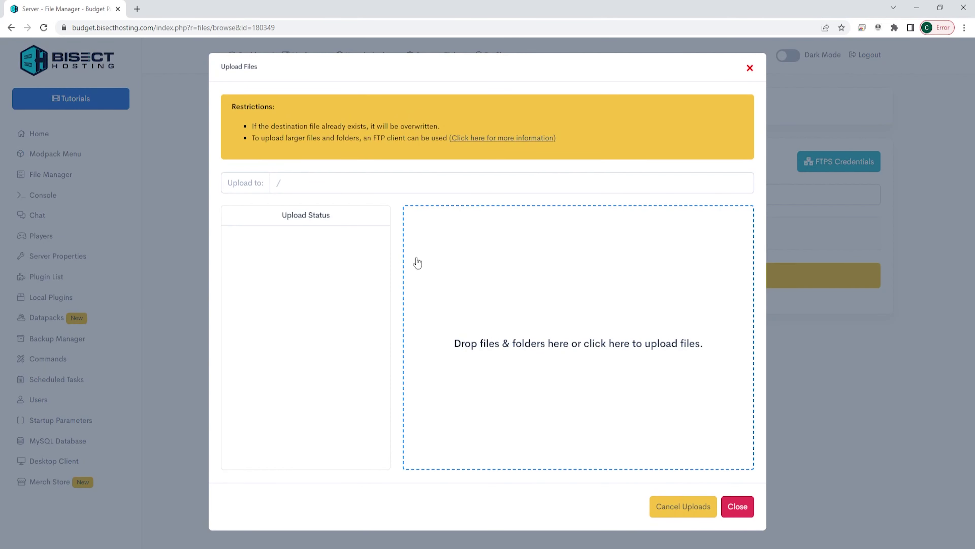
click(418, 463)
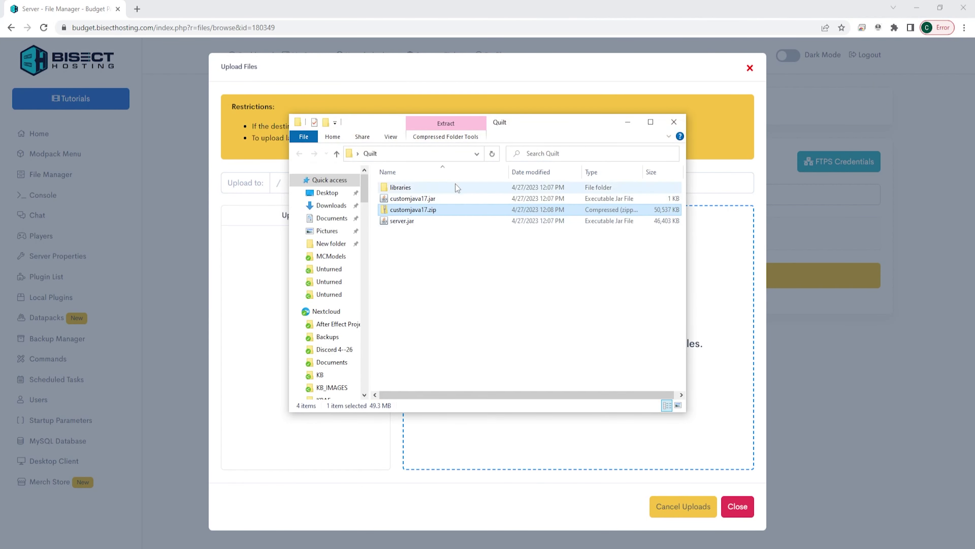
drag(467, 209, 728, 337)
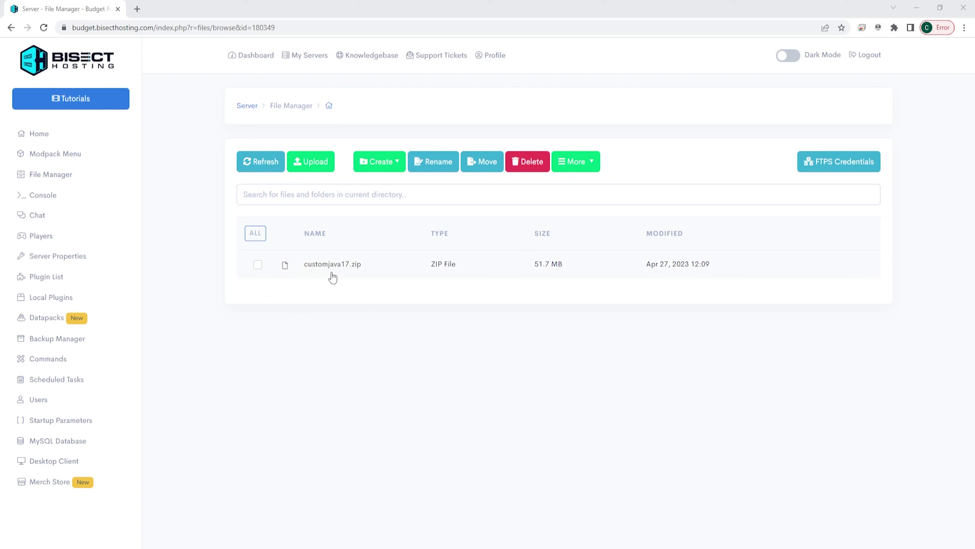
right_click(352, 270)
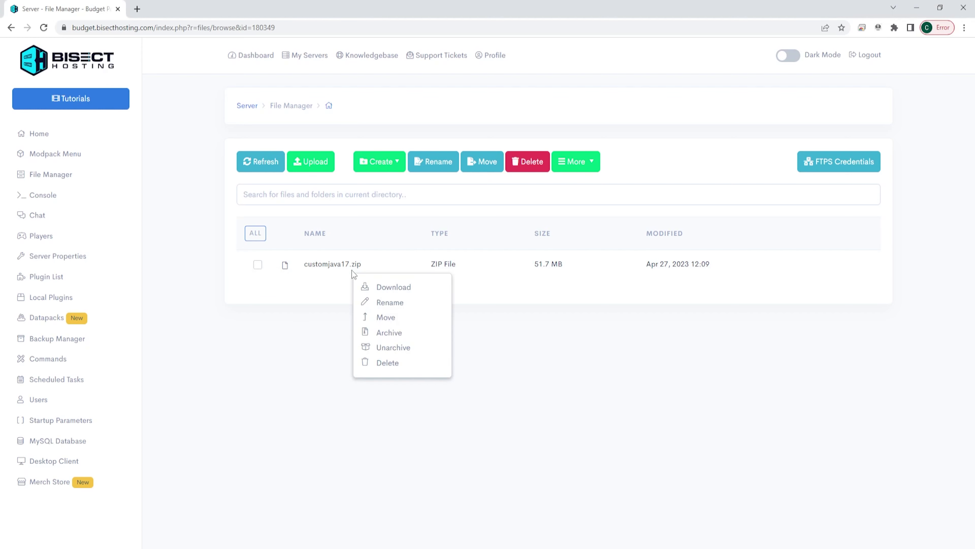
- Unarchive customjava17.zip to '/', producing libraries, customjava17.jar and server.jar
click(393, 347)
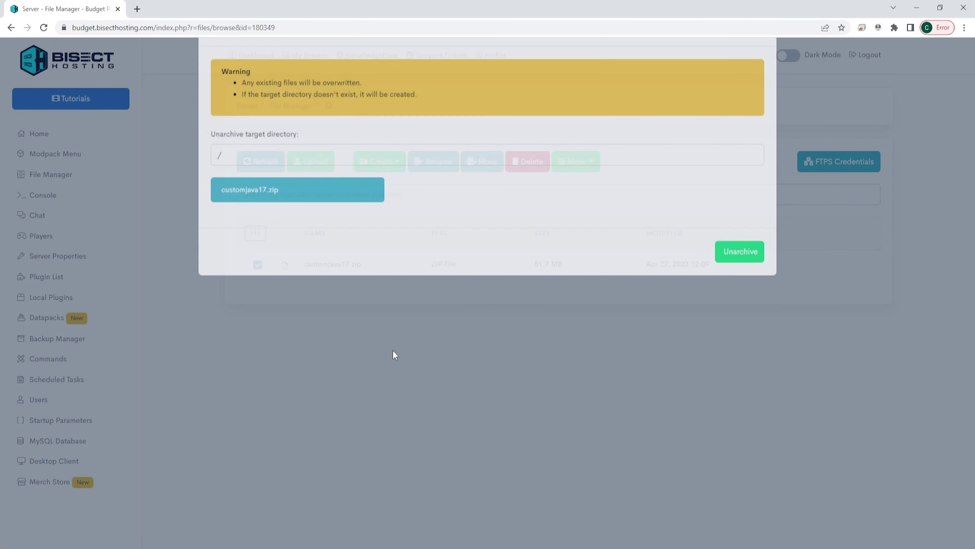
click(723, 296)
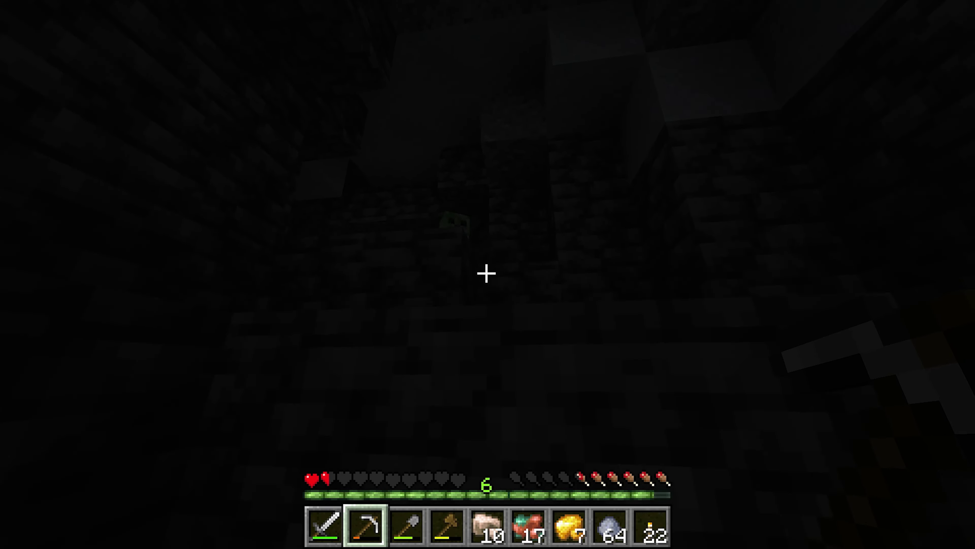
- Strike the nearby creeper with the iron sword, then switch back to the iron pickaxe
key(1)
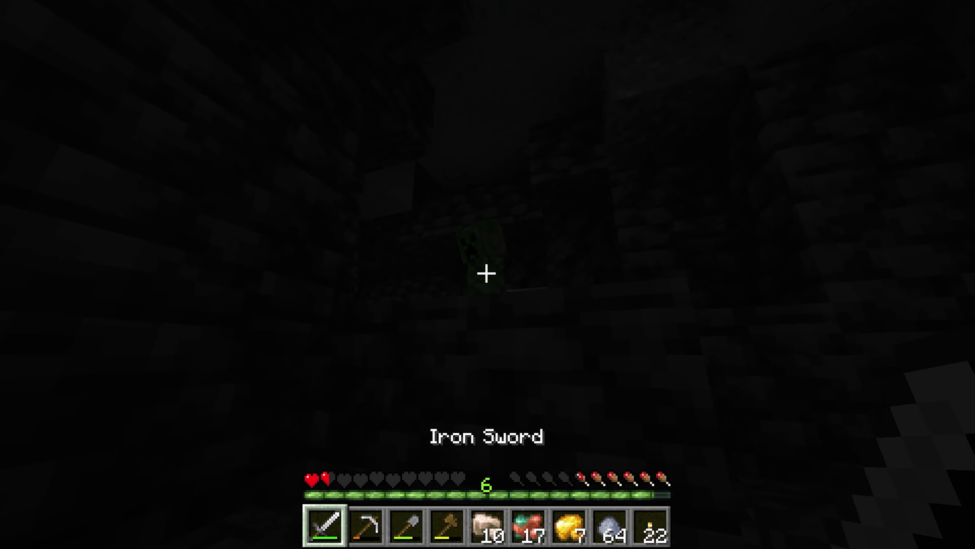
click(487, 274)
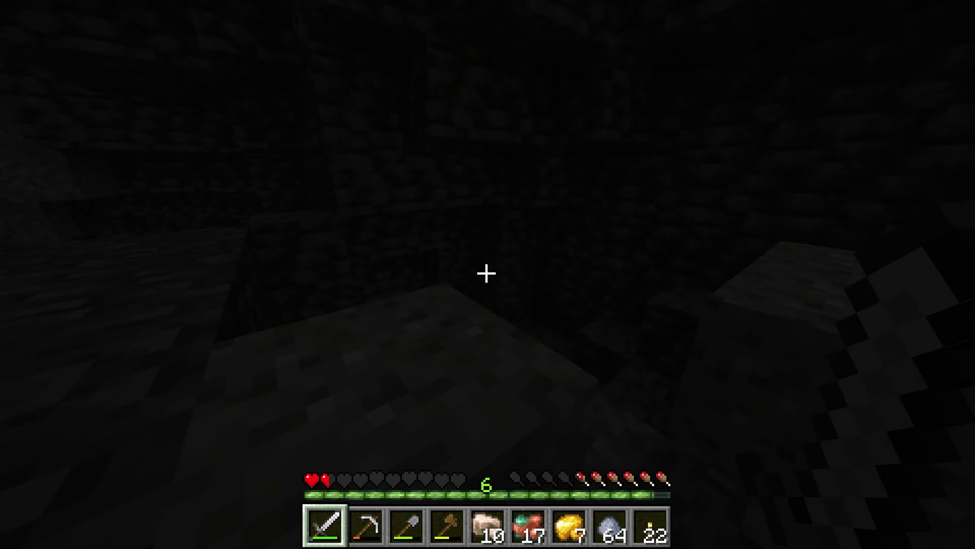
key(2)
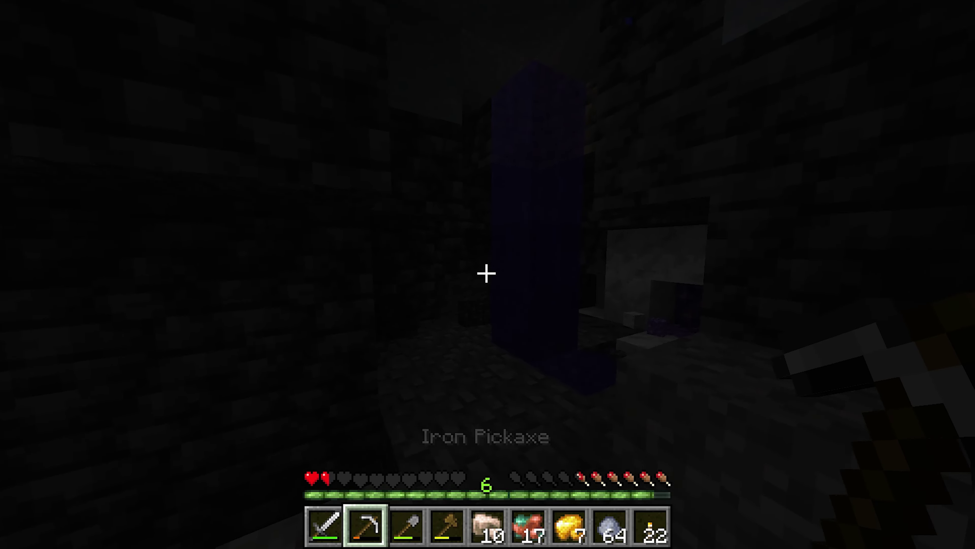